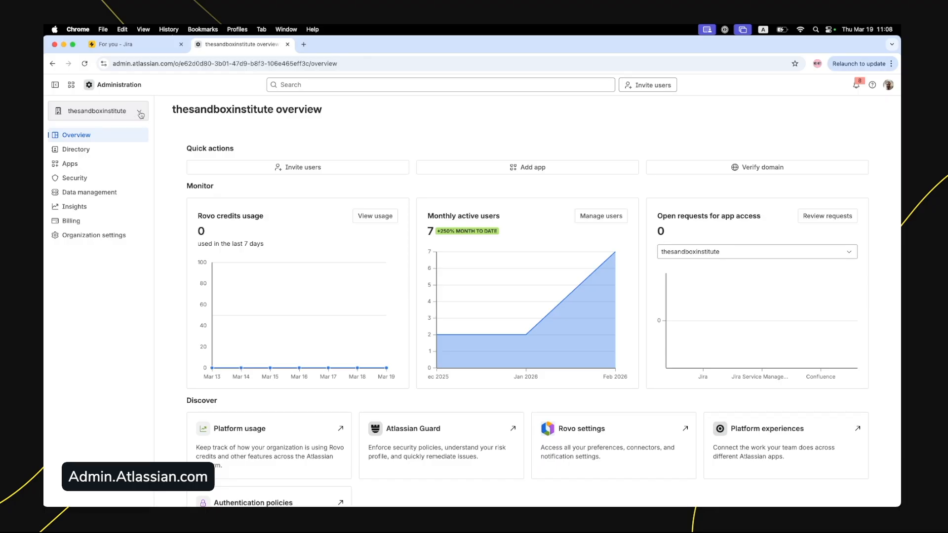
Open the identity providers page in the user security settings of the thesandboxinstitute organization
click(140, 113)
click(195, 131)
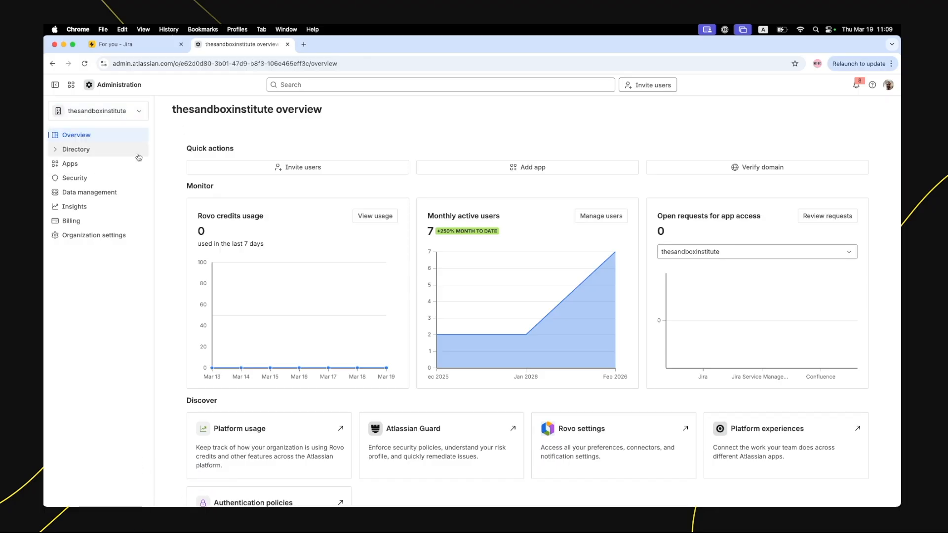
click(74, 178)
click(60, 208)
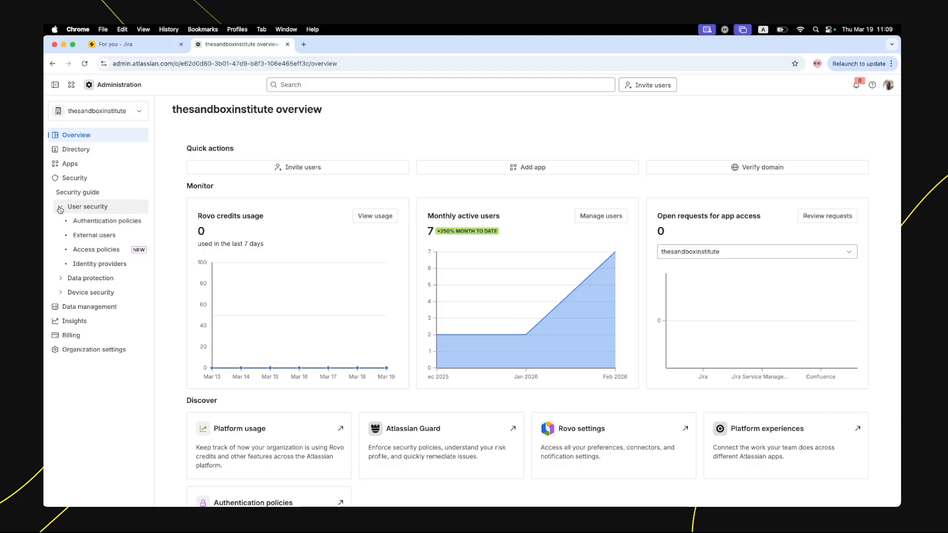
click(97, 263)
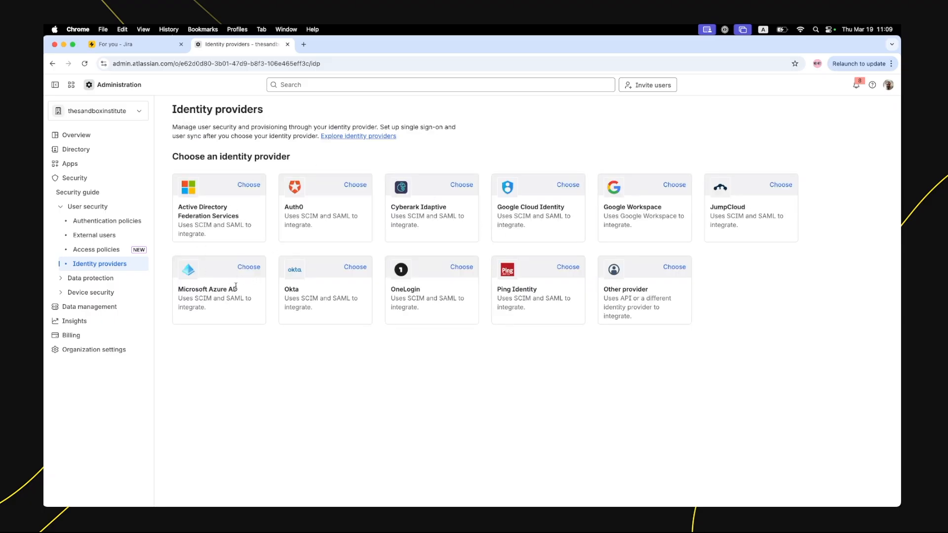
Add a Microsoft Azure AD directory named "Lab Res" with automatic user provisioning and connect it using the already signed-in Microsoft account
click(249, 267)
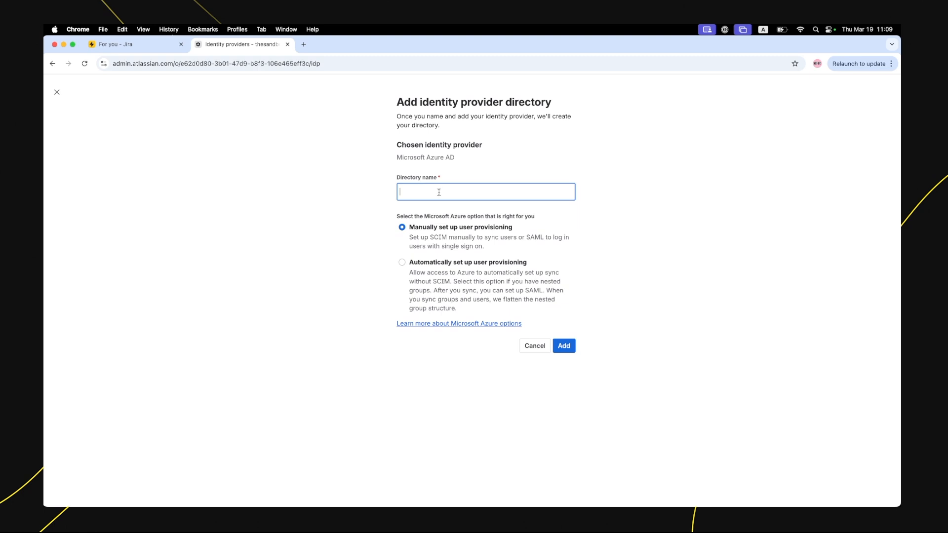
text(Lab Res)
click(403, 264)
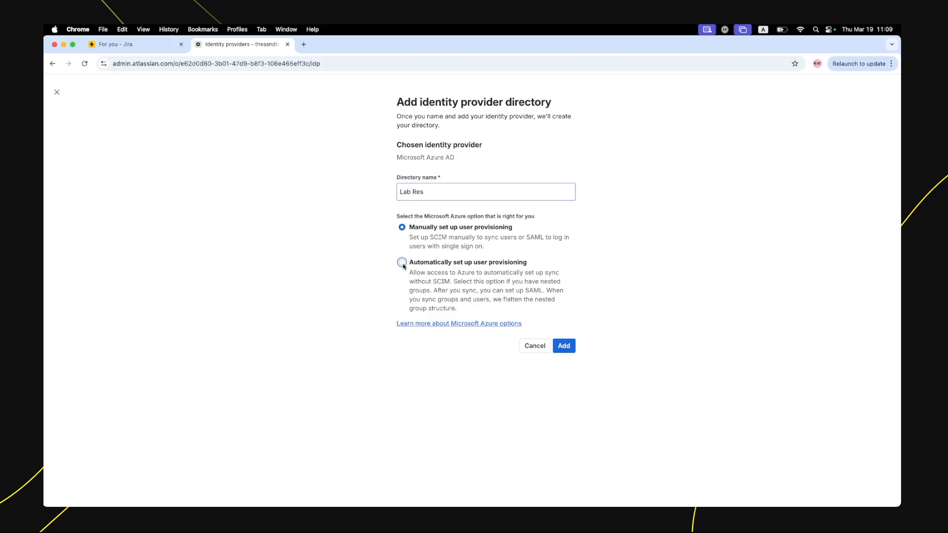
click(564, 346)
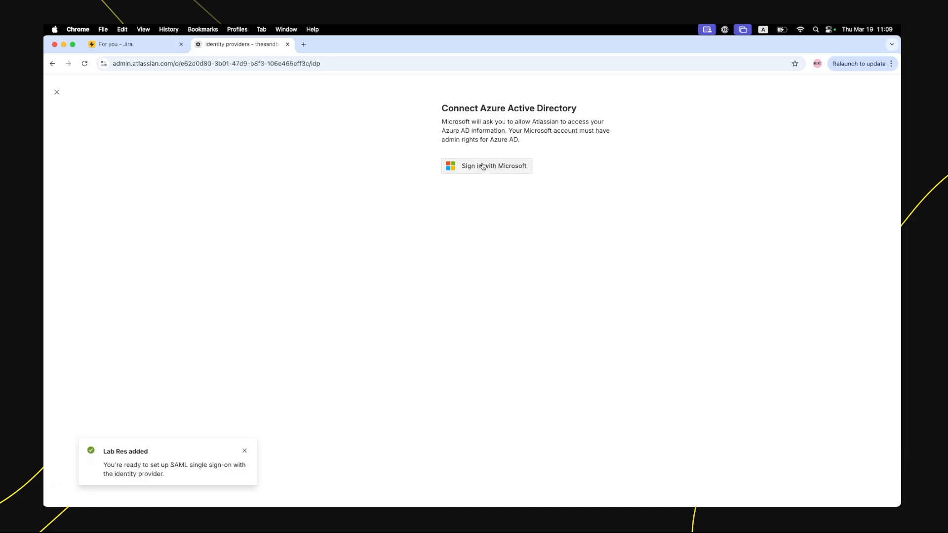
click(508, 167)
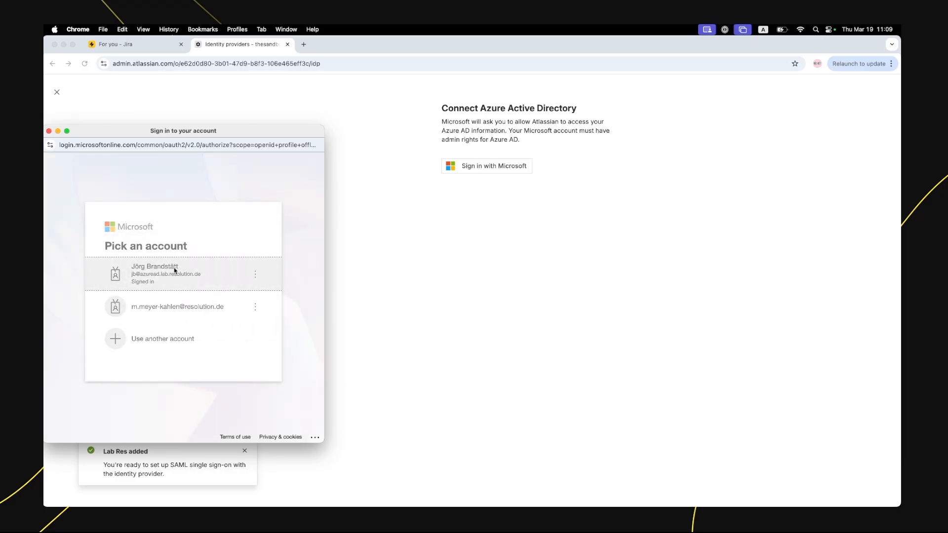
click(174, 270)
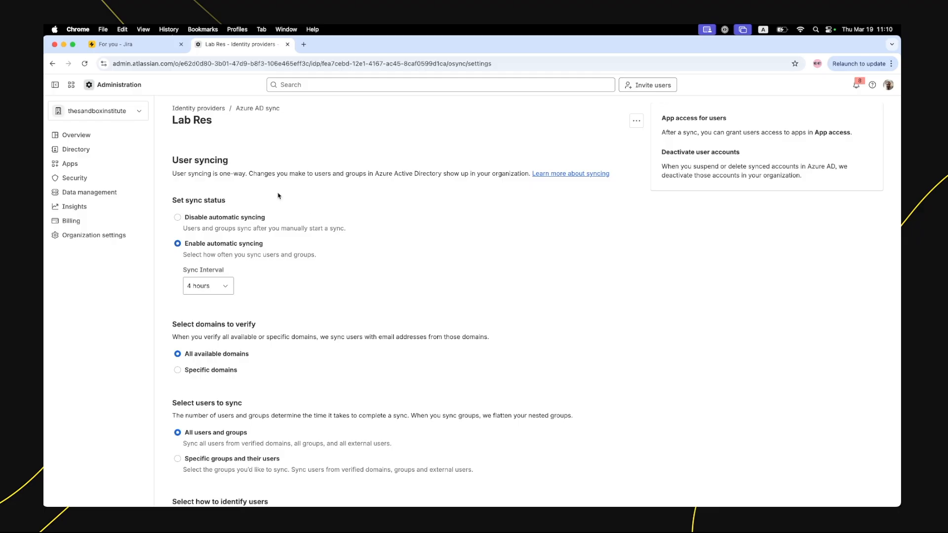
Try disabling automatic syncing, re-enable it, and check the available sync intervals
click(176, 219)
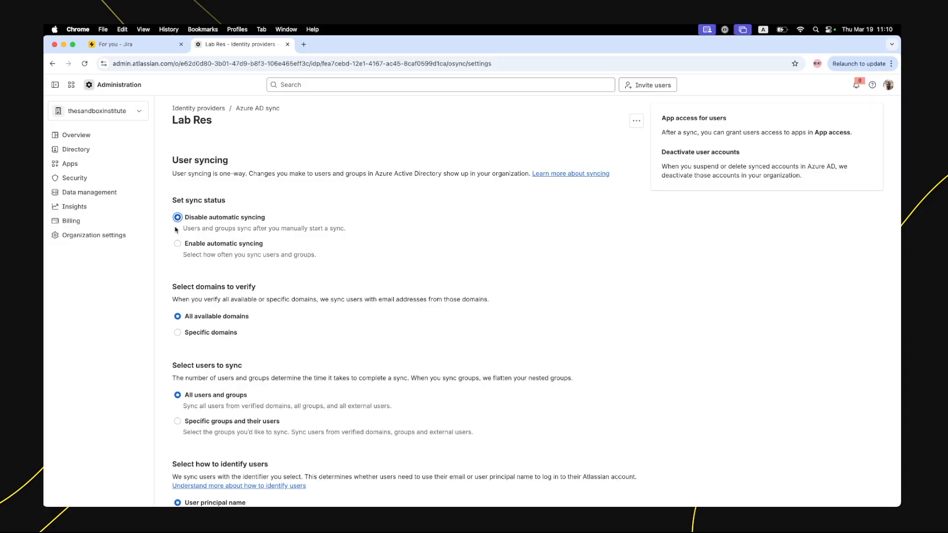
click(178, 244)
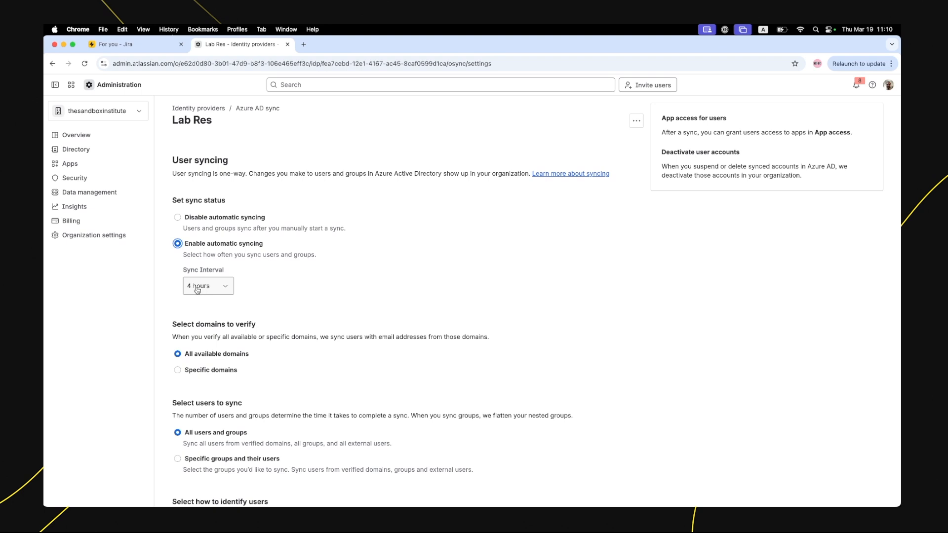
click(226, 288)
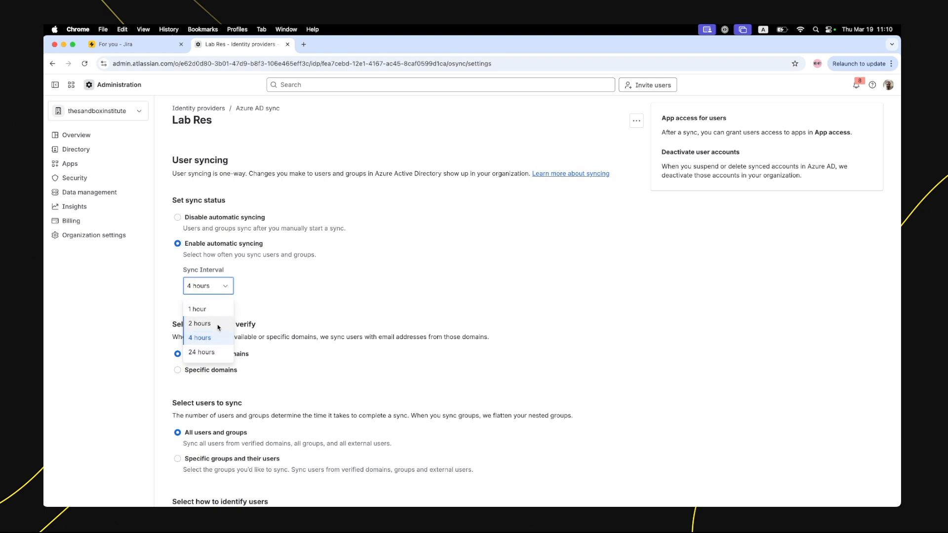
click(297, 309)
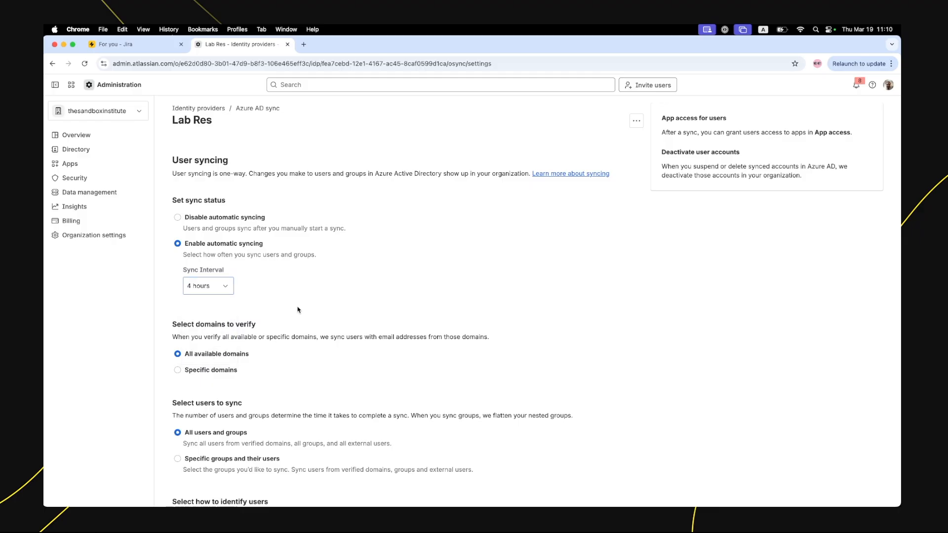
Restrict domain verification to the specific Azure AD domain az.reslab.de
scroll(298, 309, down, 3)
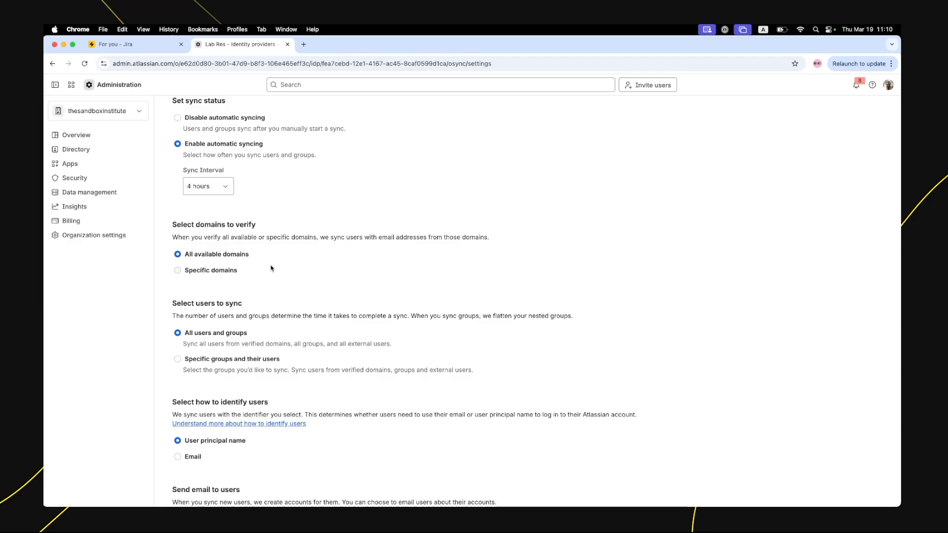
click(179, 271)
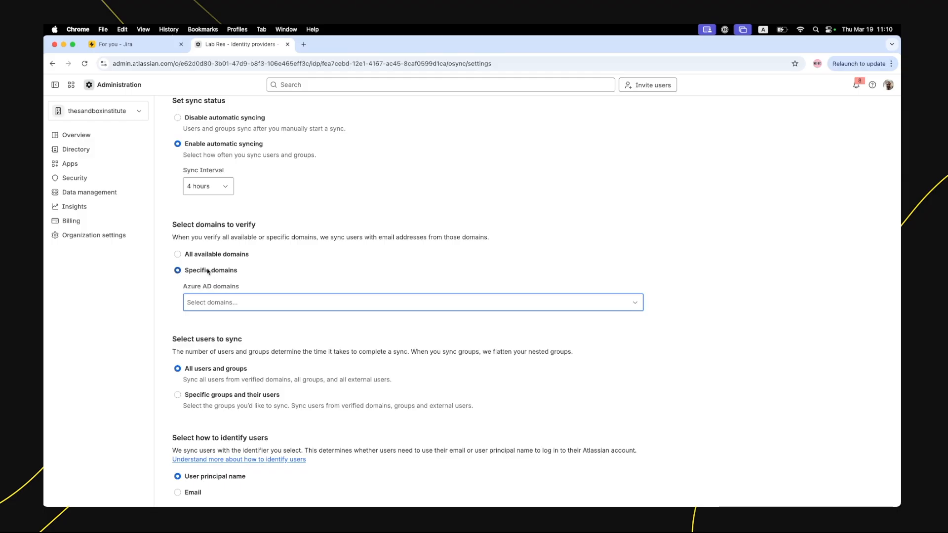
click(279, 308)
click(246, 353)
scroll(286, 329, down, 1)
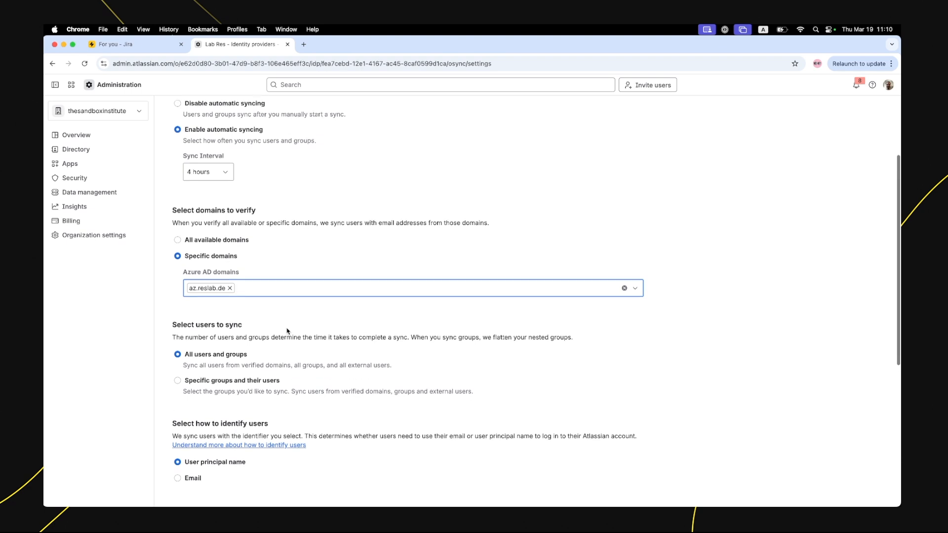
Limit the users to sync to specific groups and add the Azure AD group thesandboxtest
scroll(286, 331, down, 2)
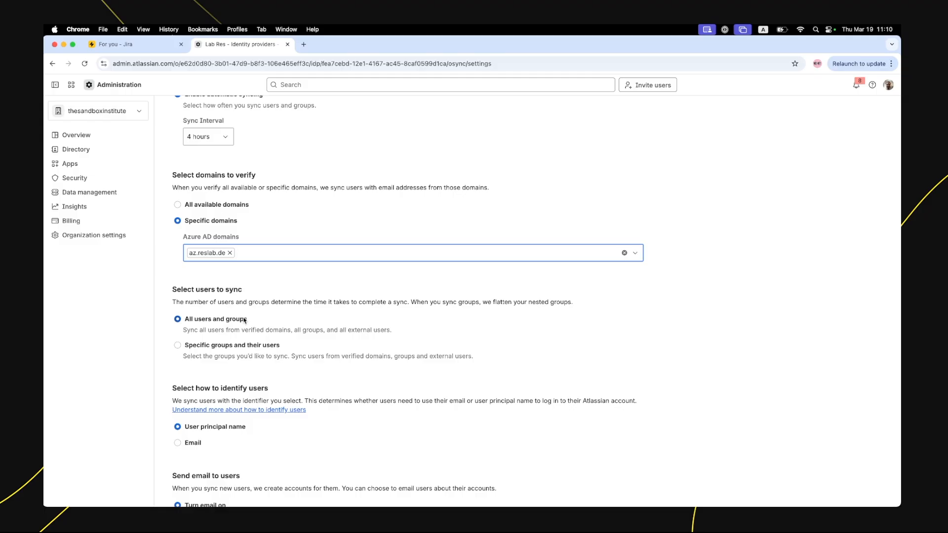
scroll(244, 321, down, 2)
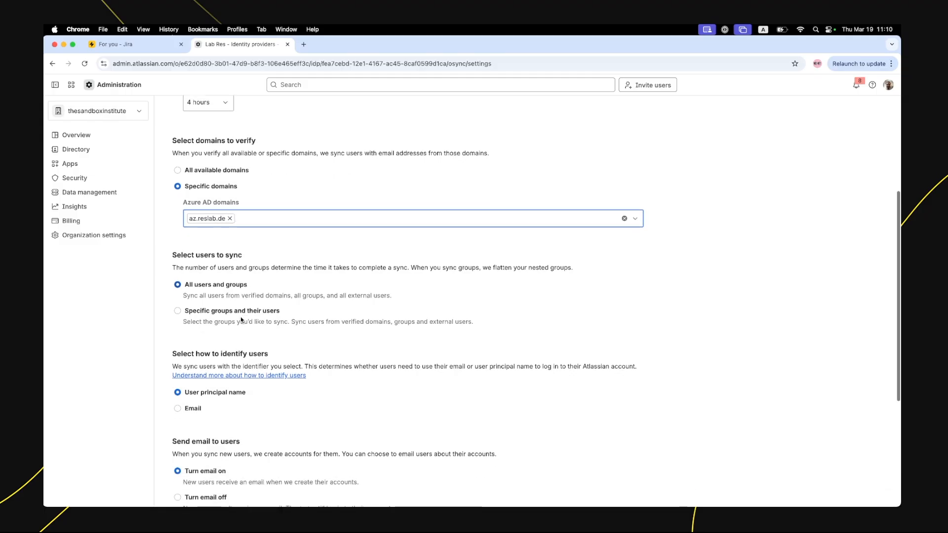
click(178, 311)
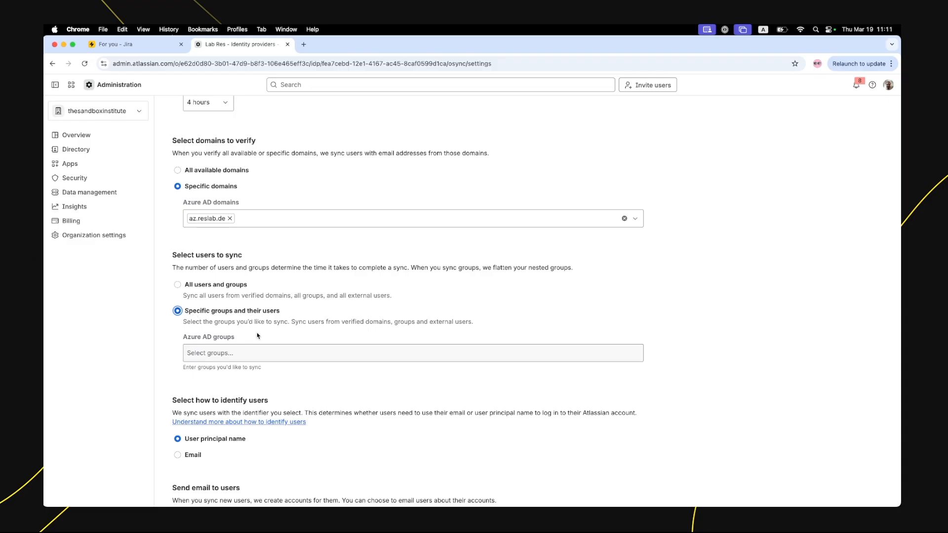
click(244, 354)
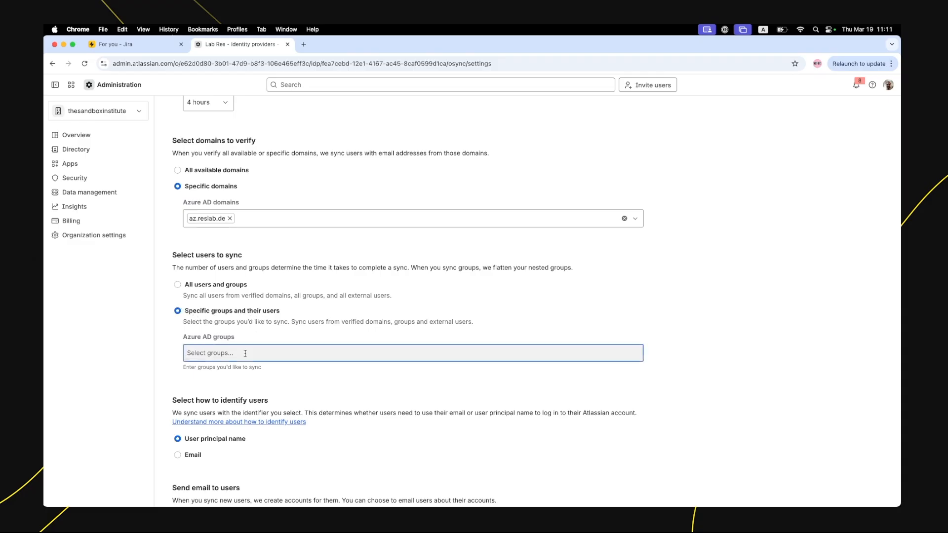
text(thesand)
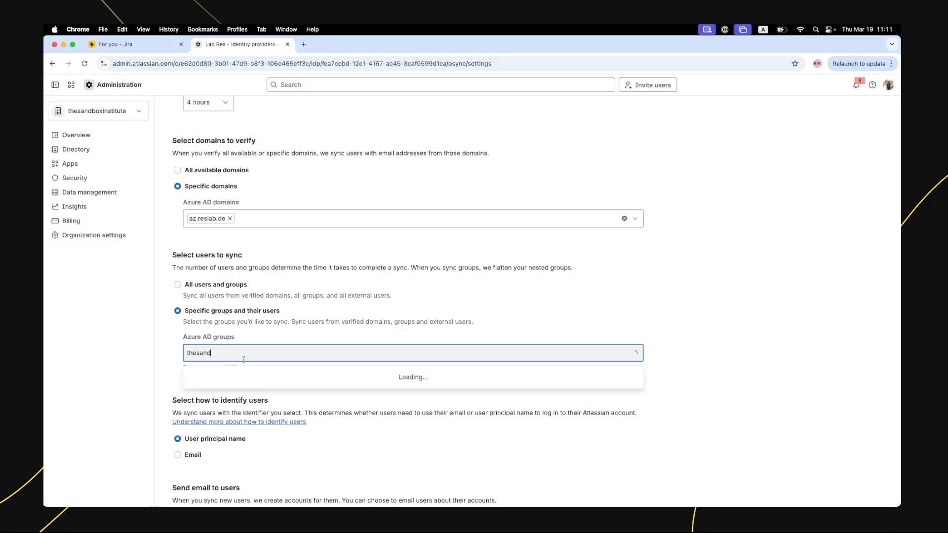
click(232, 392)
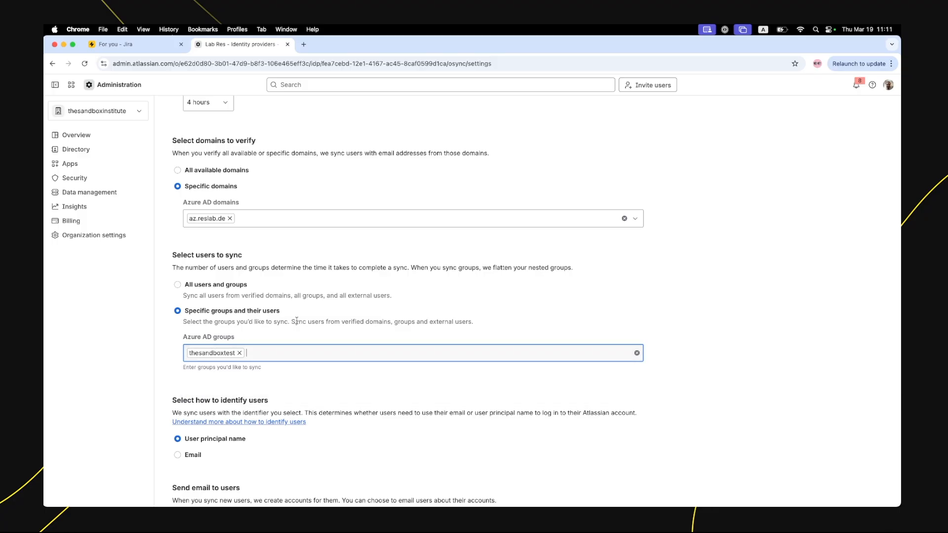
Turn off emails to newly synced users
scroll(296, 321, down, 5)
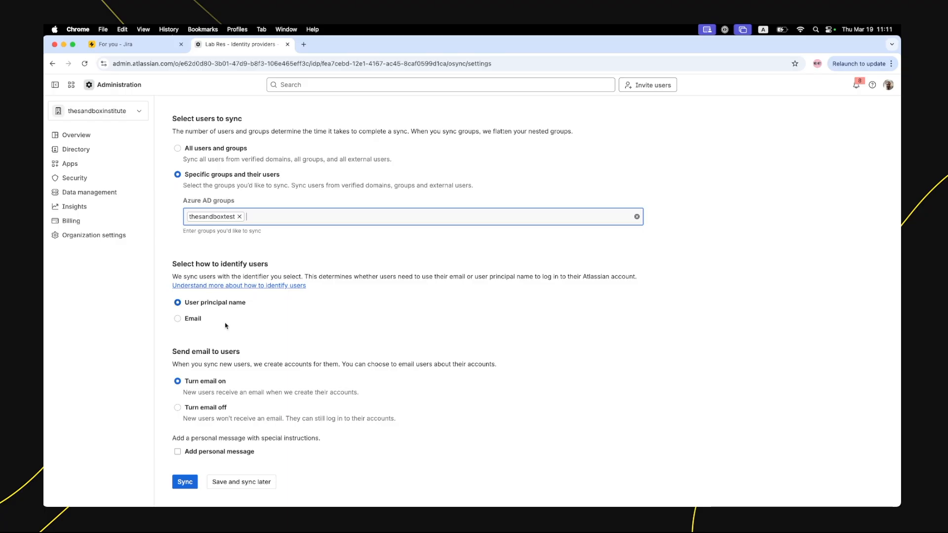
scroll(281, 303, down, 3)
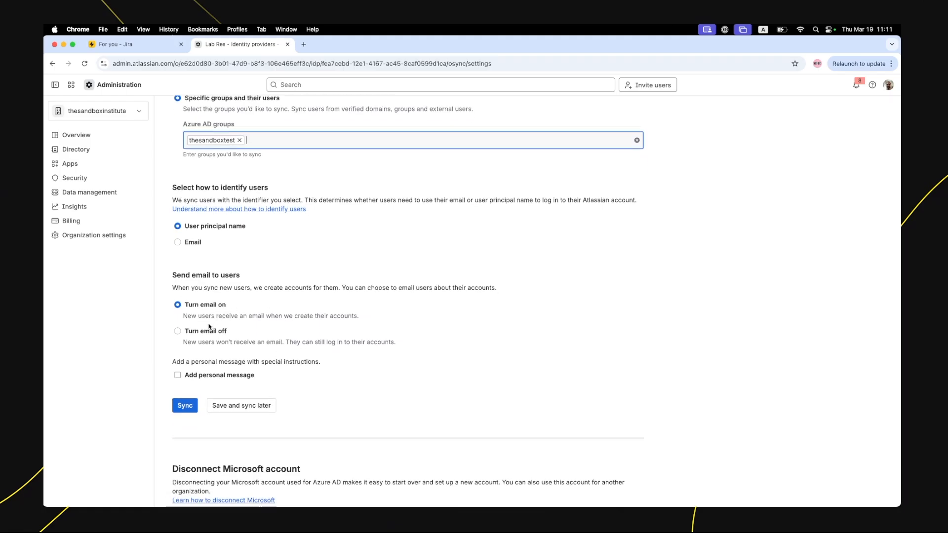
click(178, 332)
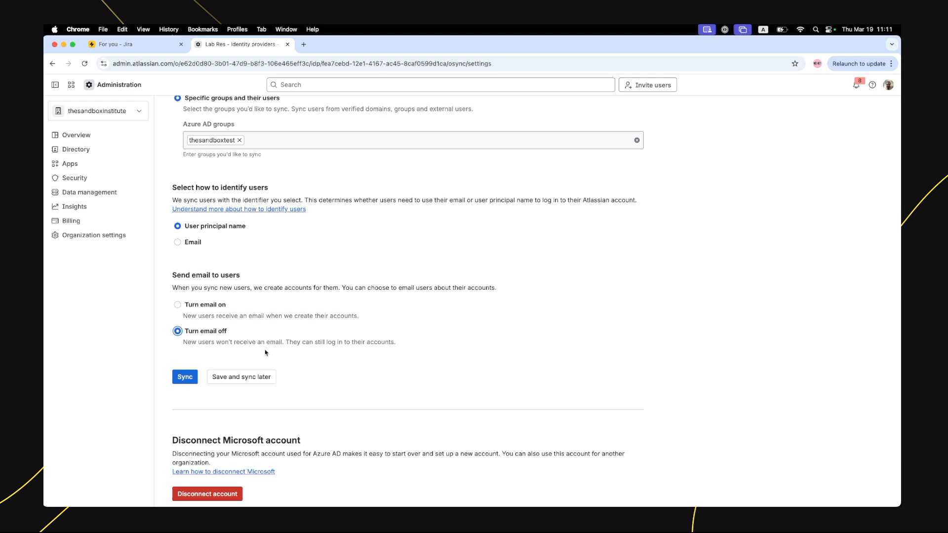
Review the selected group and domain in the sync confirmation, start syncing users from Azure AD, and dismiss the completion notification
click(239, 379)
click(175, 376)
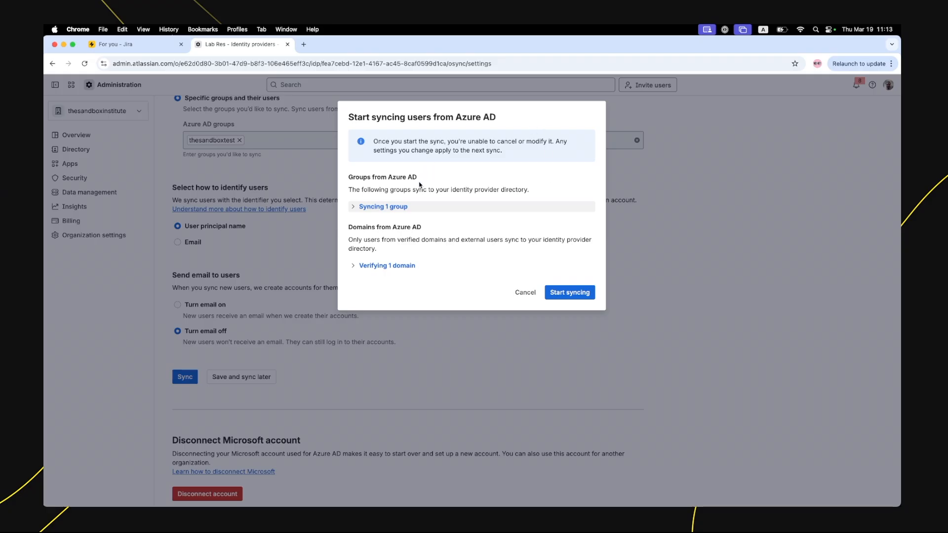
click(352, 207)
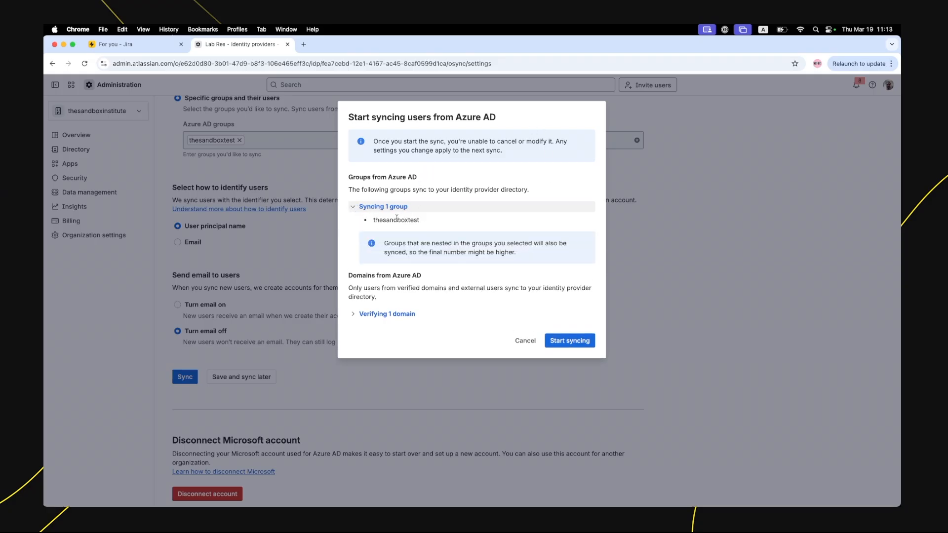
click(352, 207)
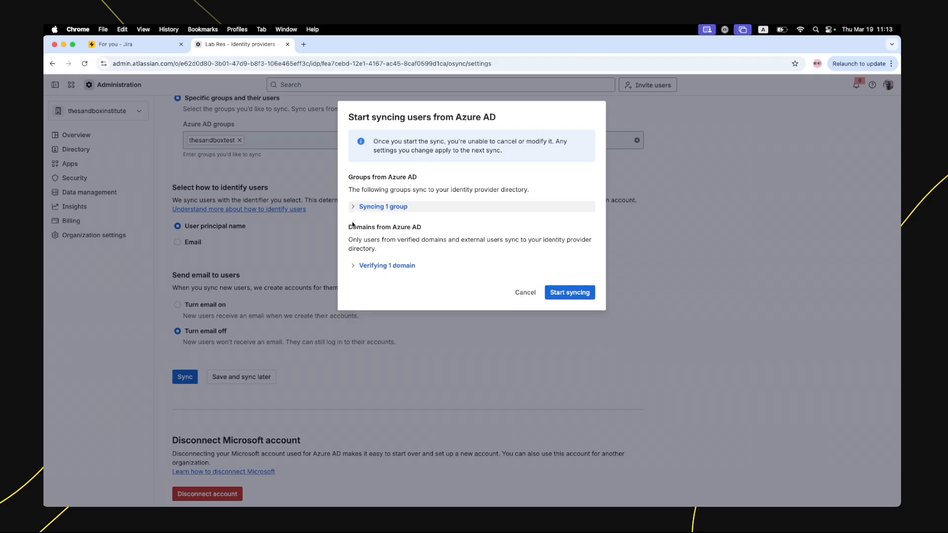
click(352, 267)
click(353, 267)
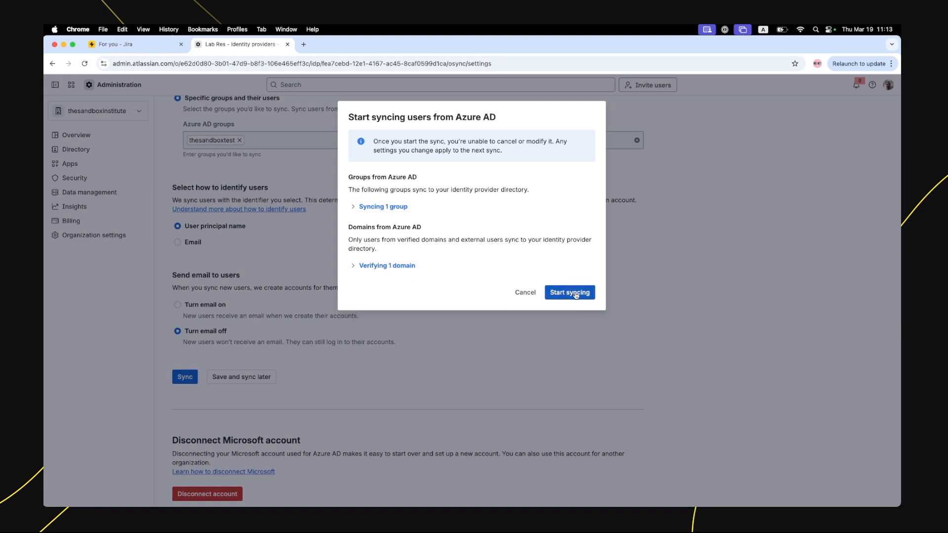
click(575, 294)
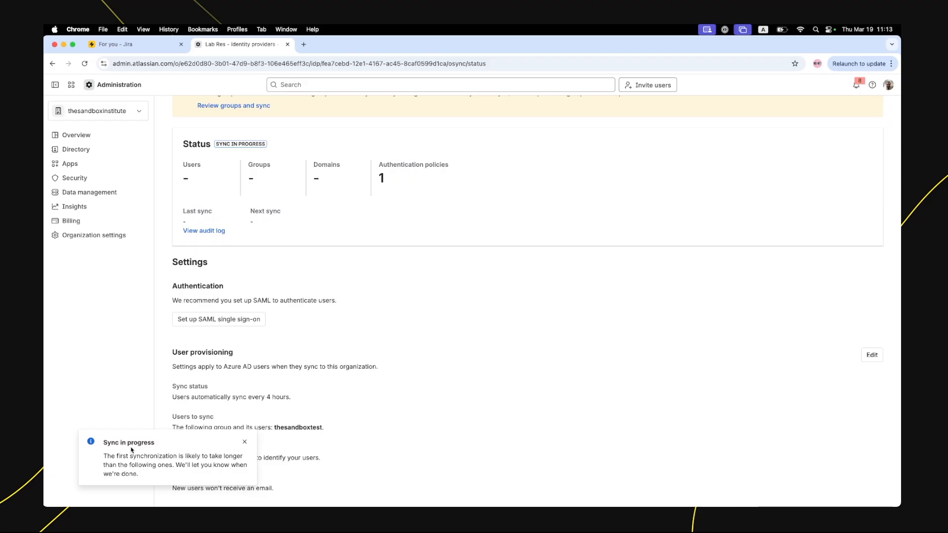
scroll(393, 341, up, 3)
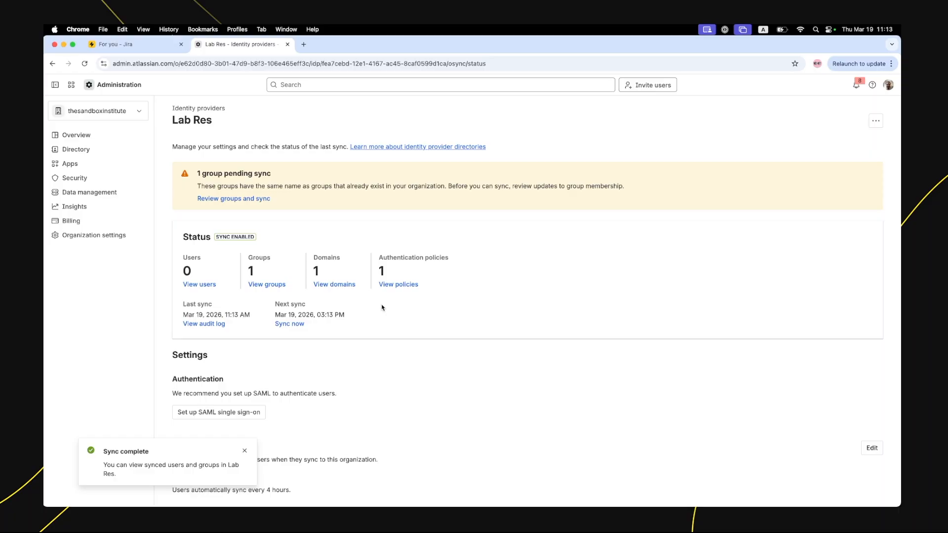
click(246, 453)
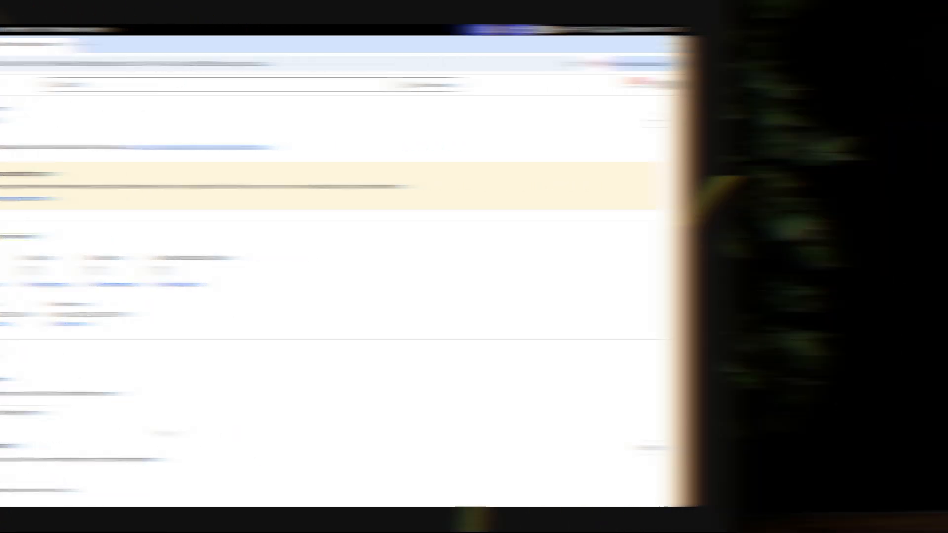